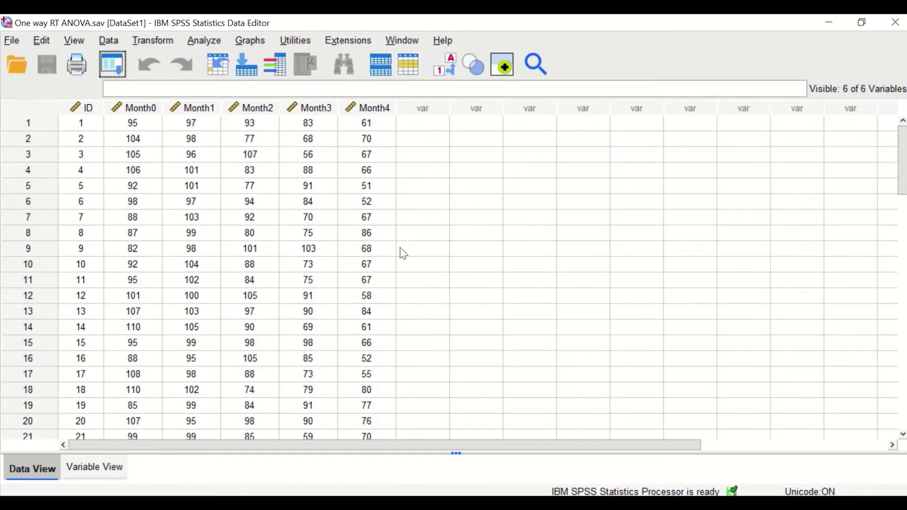
scroll(400, 251, "down", 12)
scroll(178, 354, "up", 12)
mouse_move(337, 119)
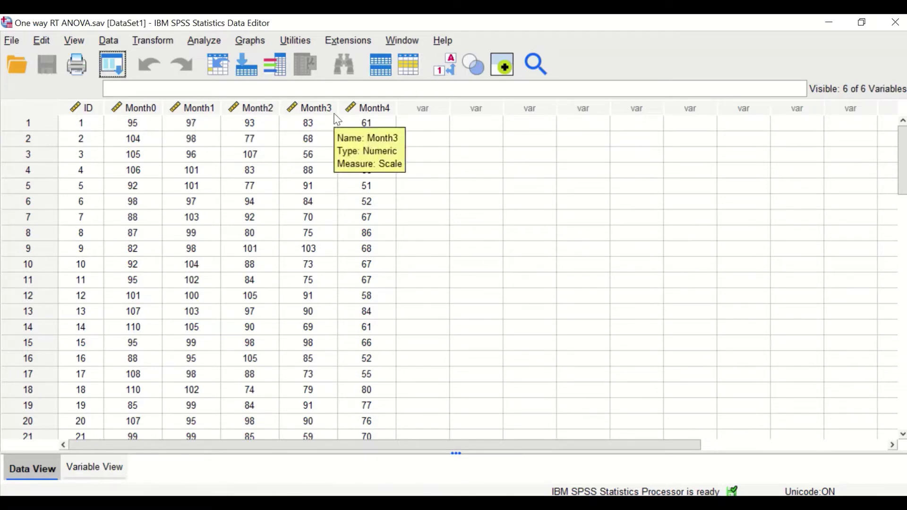
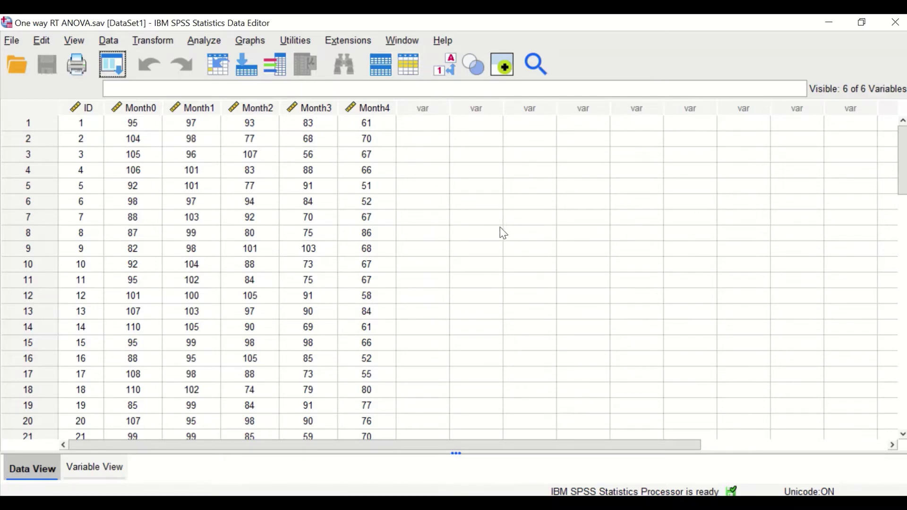
Step: Set up a General Linear Model repeated measures analysis with a within-subject factor named Months that has 5 levels
left_click(205, 40)
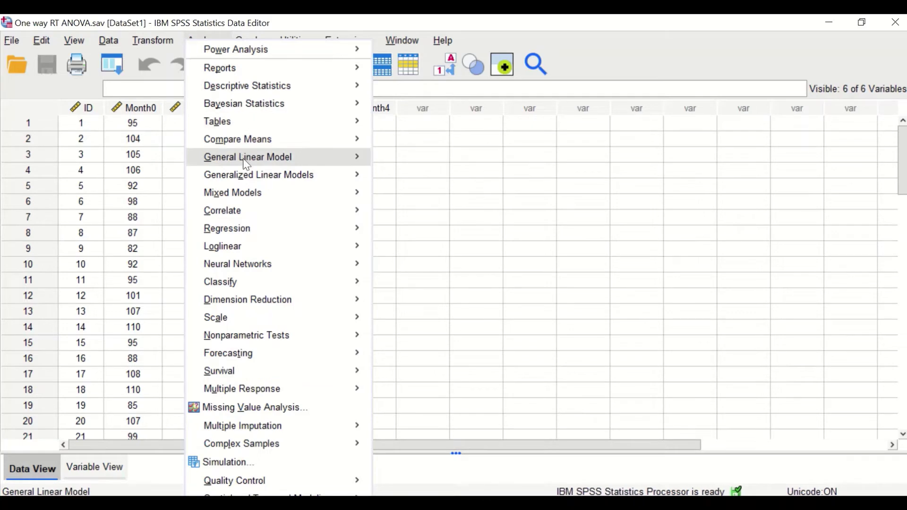
mouse_move(246, 163)
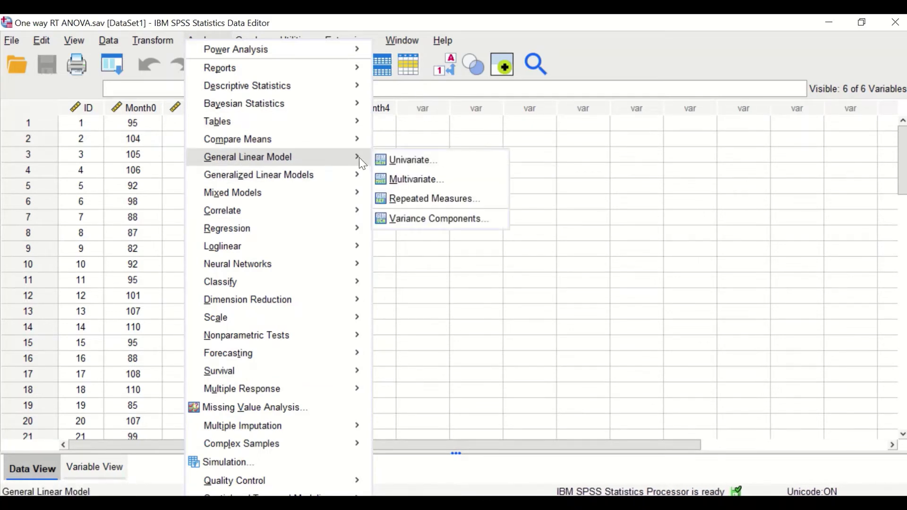
left_click(414, 202)
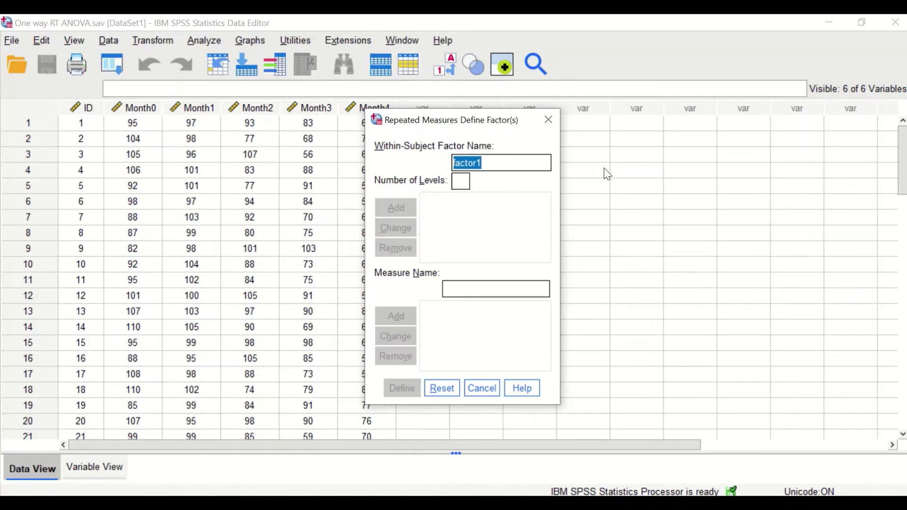
type("Months")
key("Tab")
type("5")
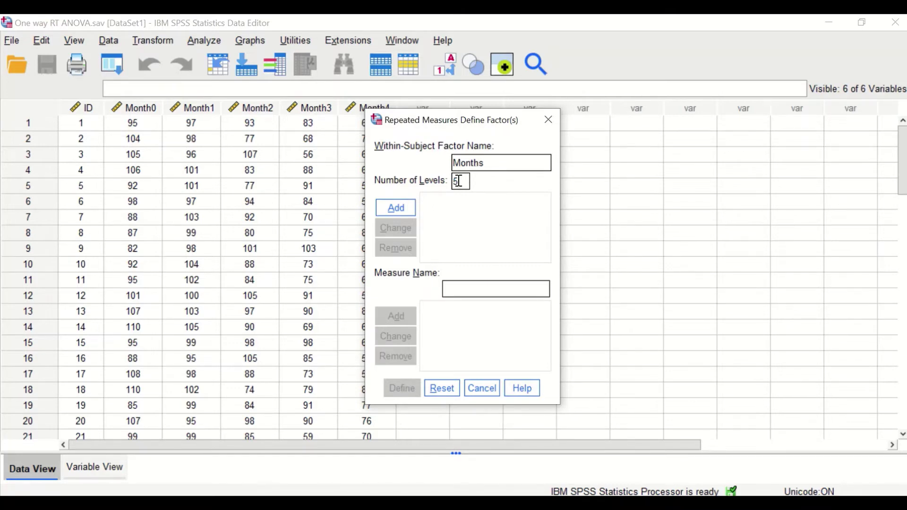
left_click(398, 208)
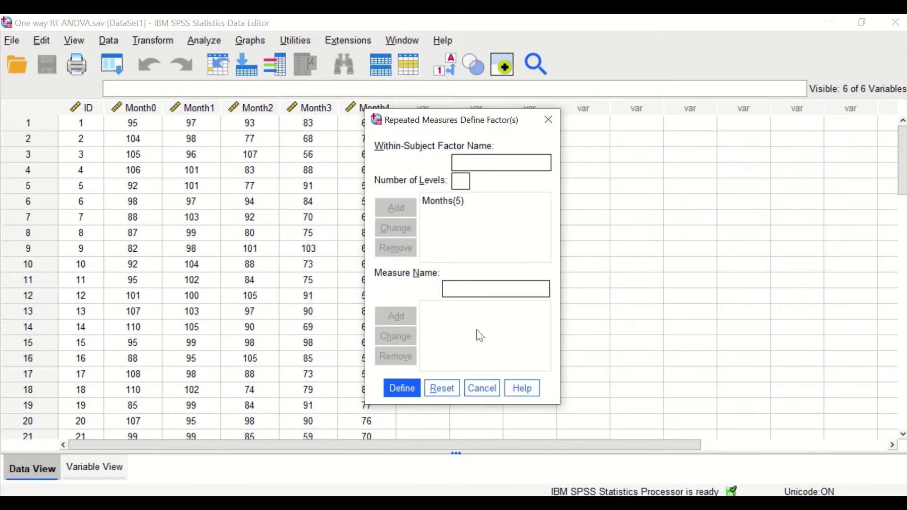
left_click(396, 388)
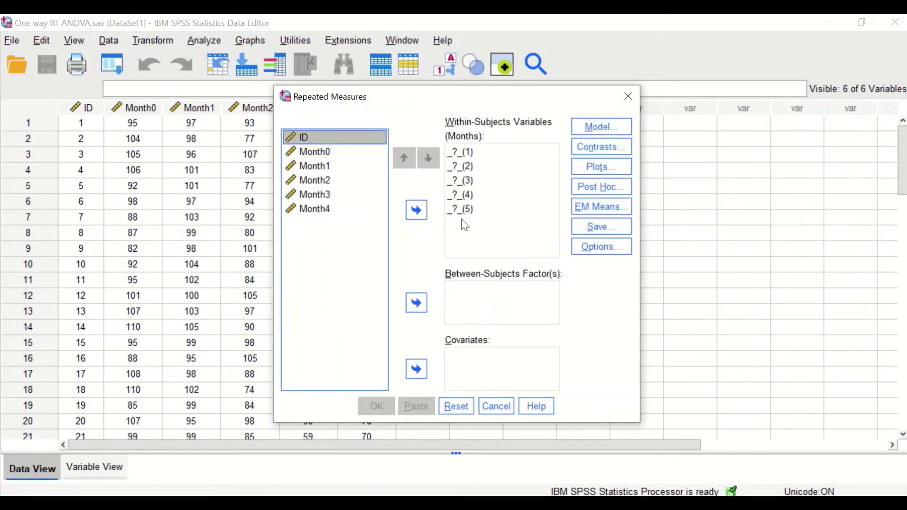
Step: Assign Month0 through Month4 in order as the within-subjects variables for the five levels of Months
left_click(316, 154)
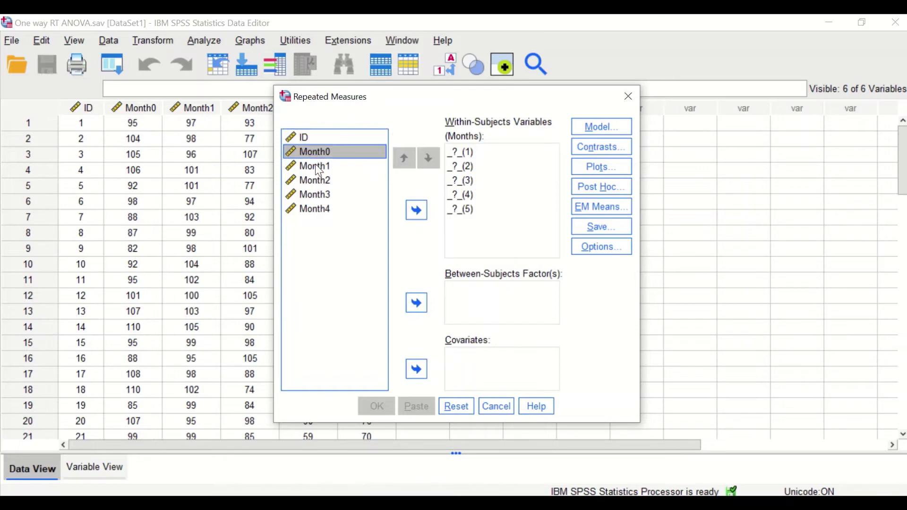
left_click(315, 165, "shift")
left_click(313, 180, "shift")
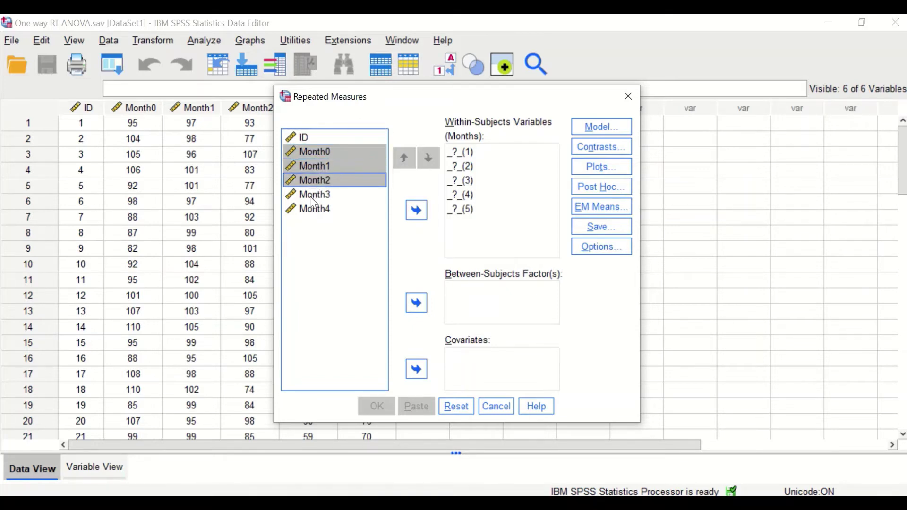
left_click(310, 196, "shift")
left_click(310, 209, "shift")
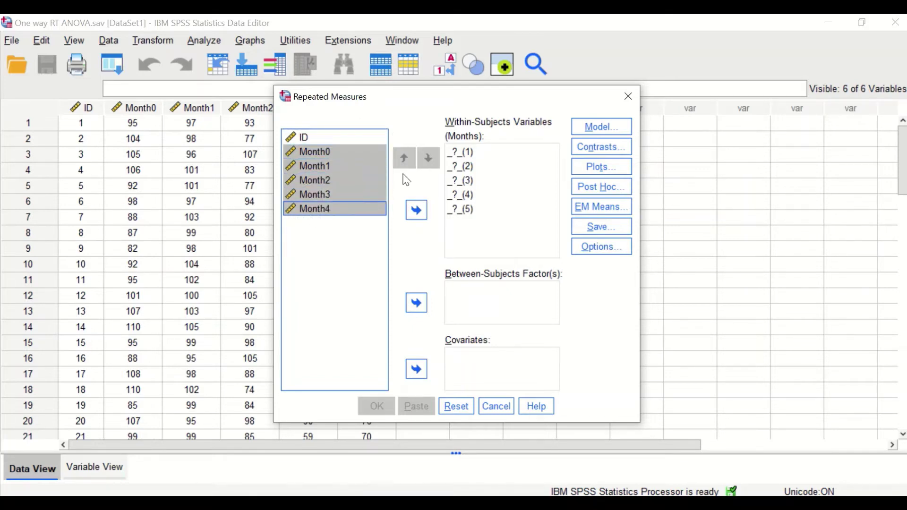
left_click(417, 214)
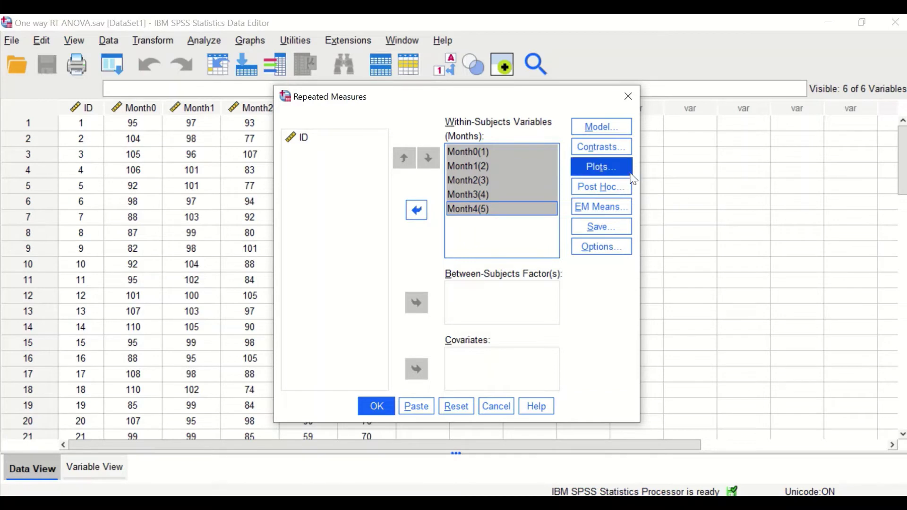
Step: Add a line-chart profile plot with Months on the horizontal axis
left_click(608, 166)
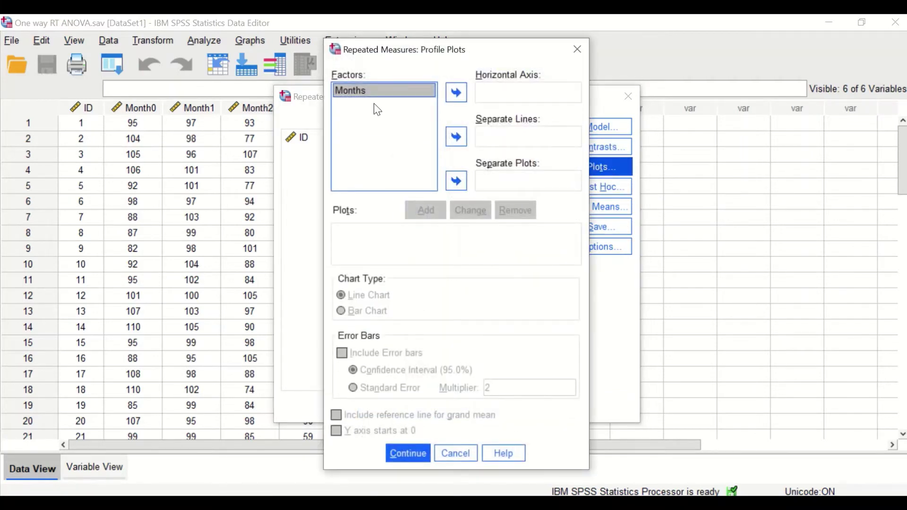
left_click(456, 93)
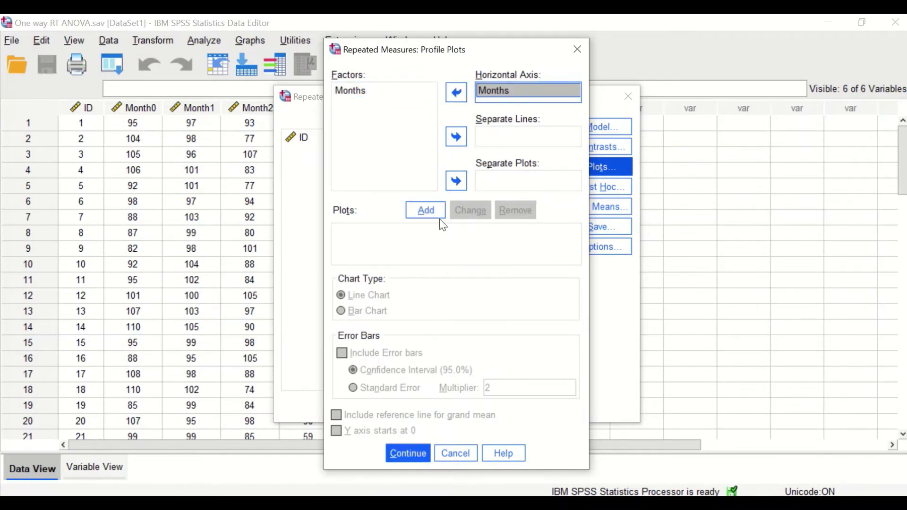
left_click(423, 210)
left_click(409, 453)
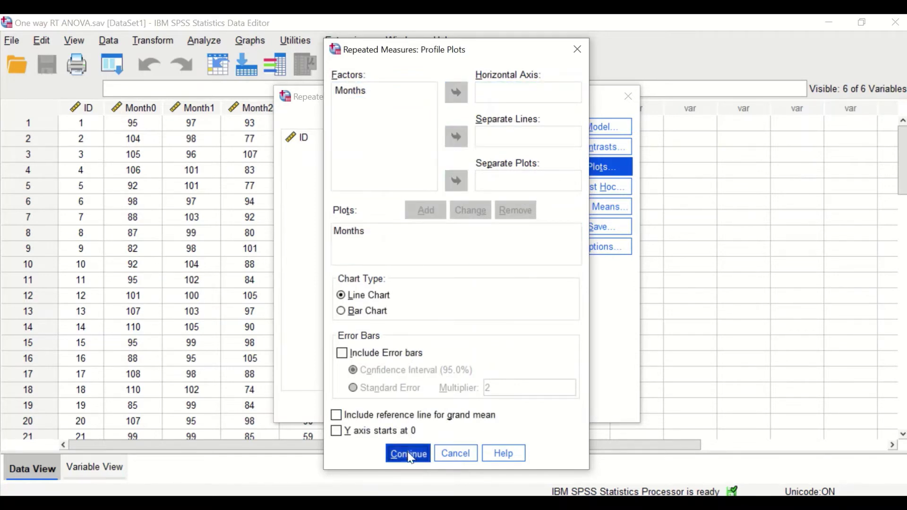
Step: Display estimated marginal means for Months and compare main effects with the LSD(none) confidence interval adjustment
left_click(590, 186)
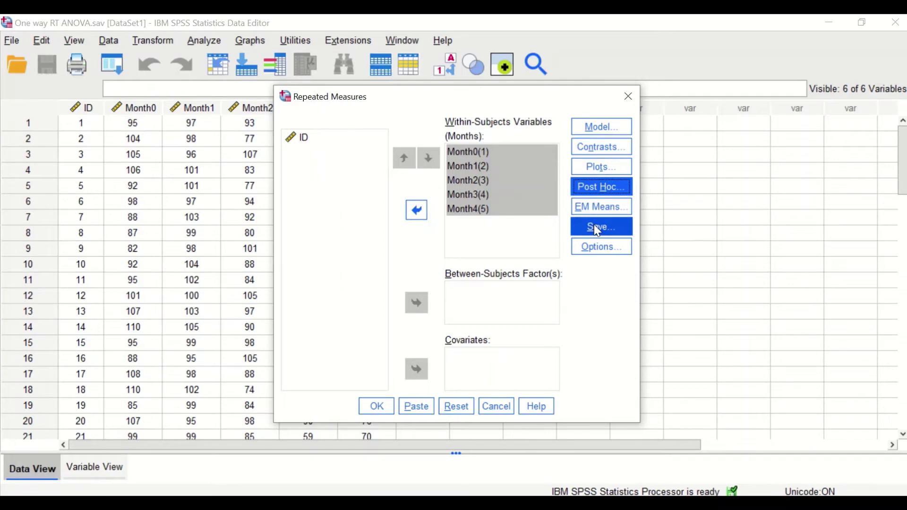
left_click(614, 207)
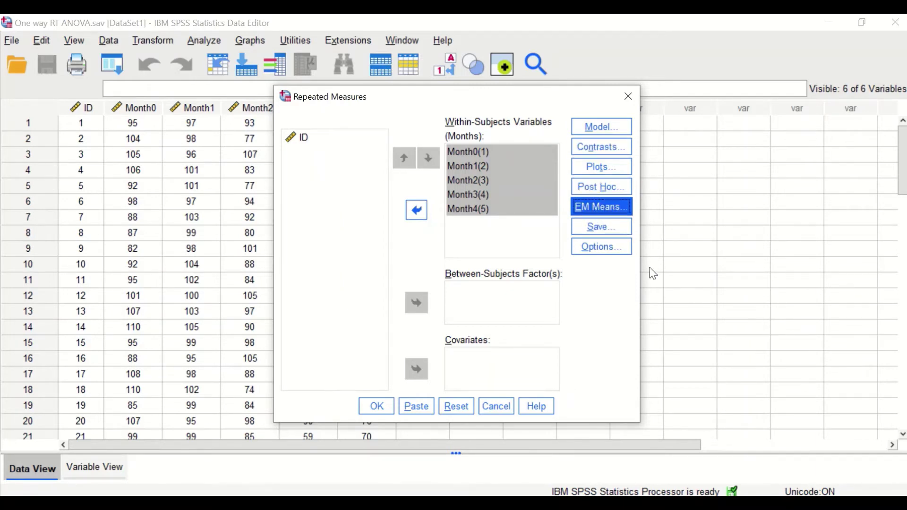
left_click(598, 206)
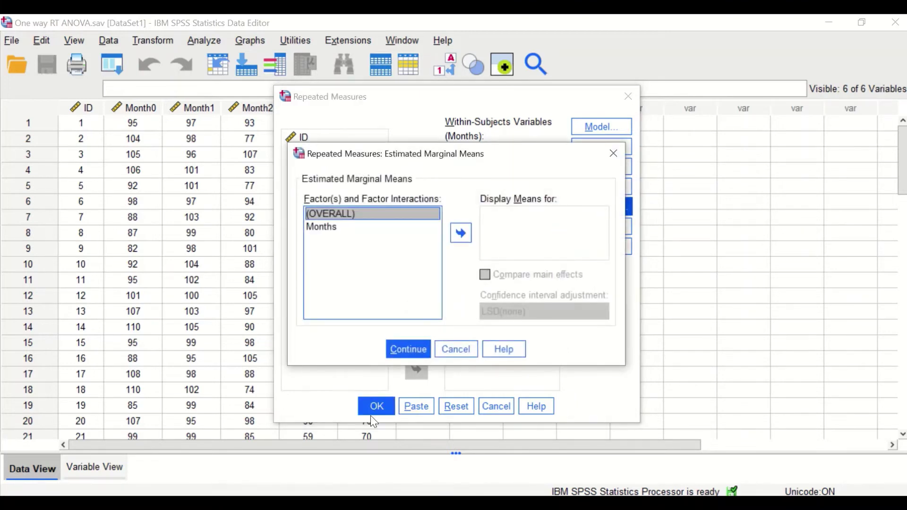
left_click(364, 227)
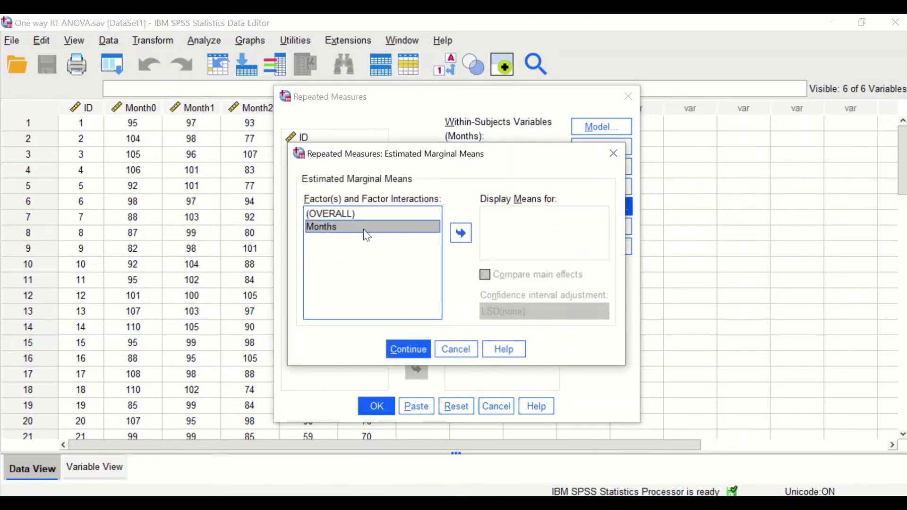
left_click(461, 233)
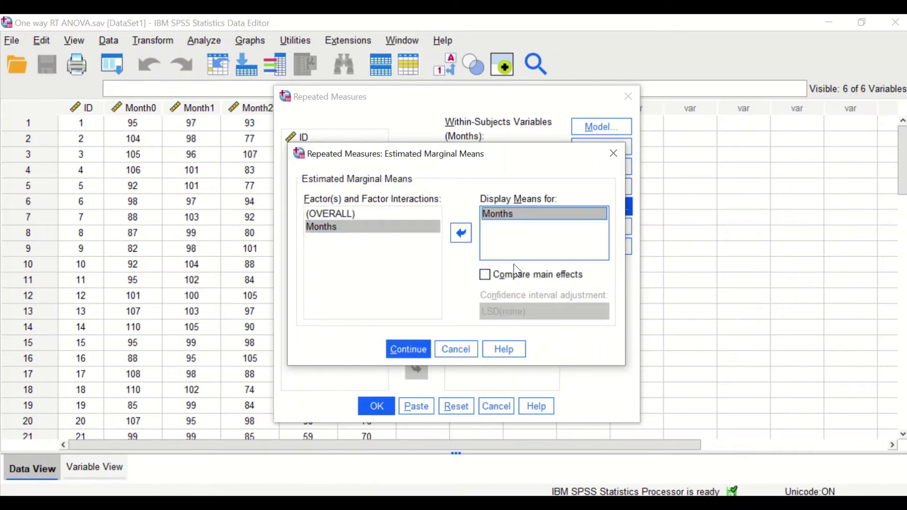
left_click(489, 280)
left_click(487, 276)
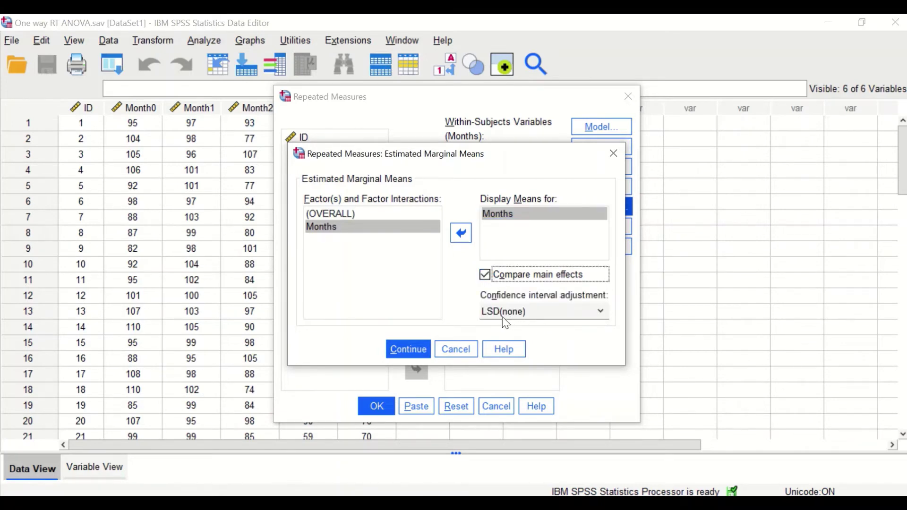
left_click(407, 351)
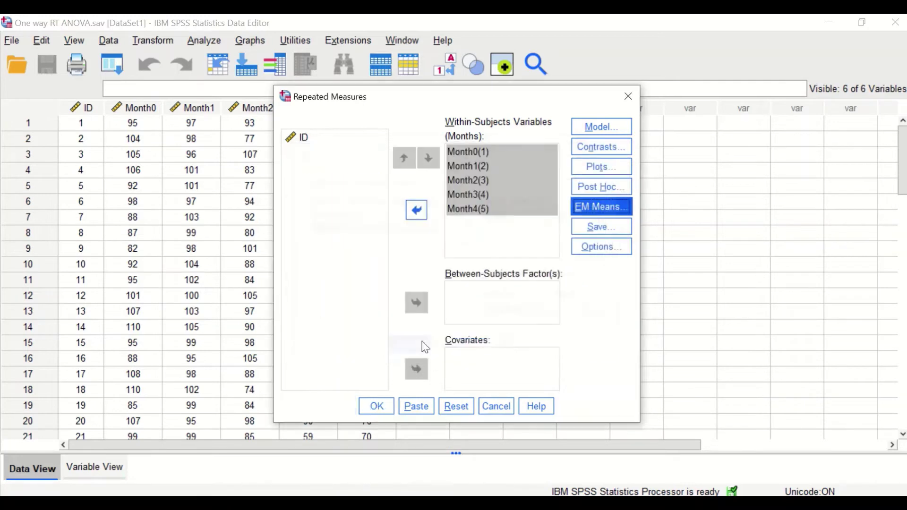
Step: Have the analysis save unstandardized predicted values
left_click(599, 227)
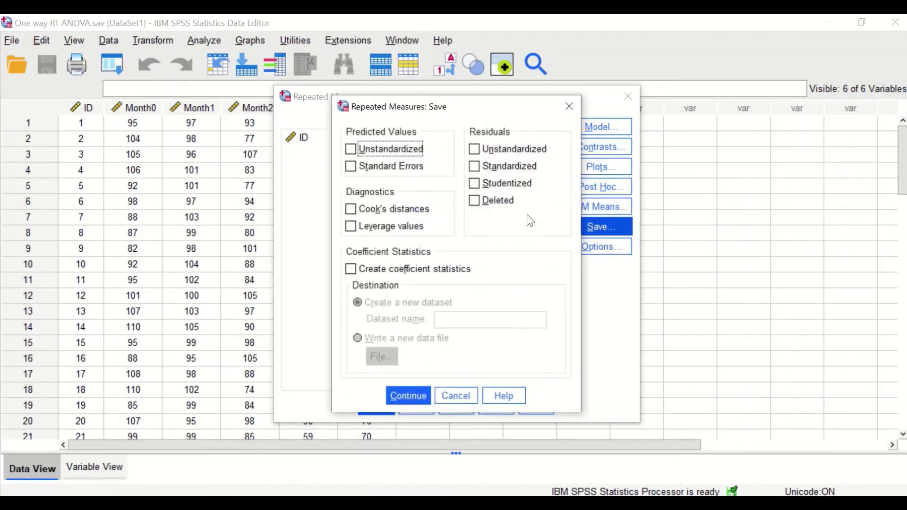
left_click(352, 151)
left_click(409, 396)
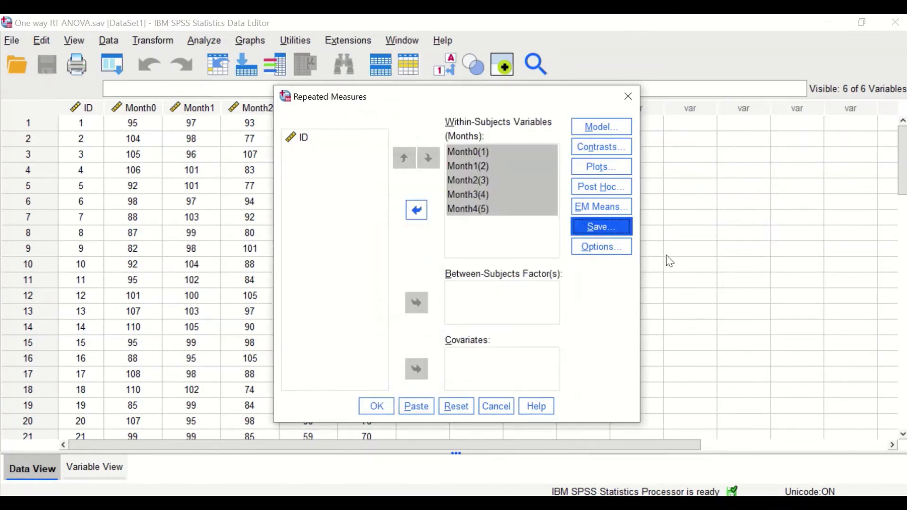
Step: Include descriptive statistics, estimates of effect size and homogeneity tests in the output, and run the repeated measures analysis
left_click(606, 247)
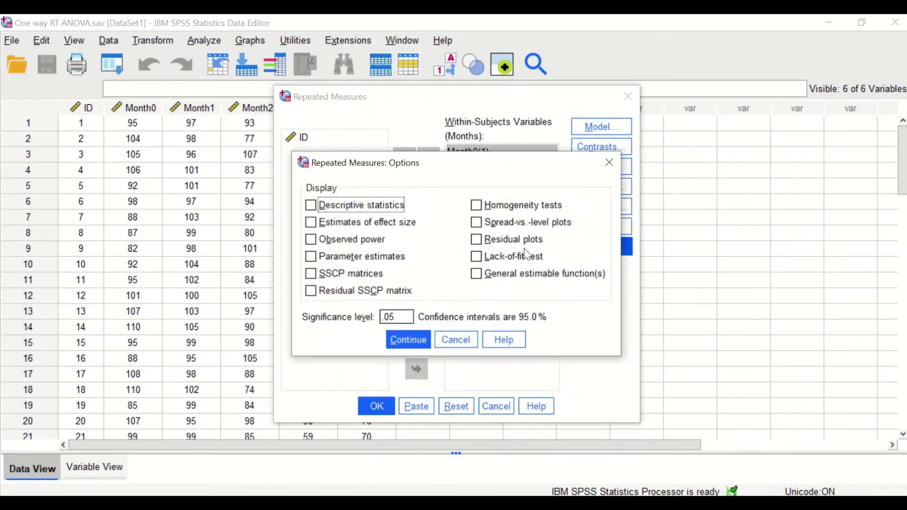
left_click(310, 206)
left_click(476, 205)
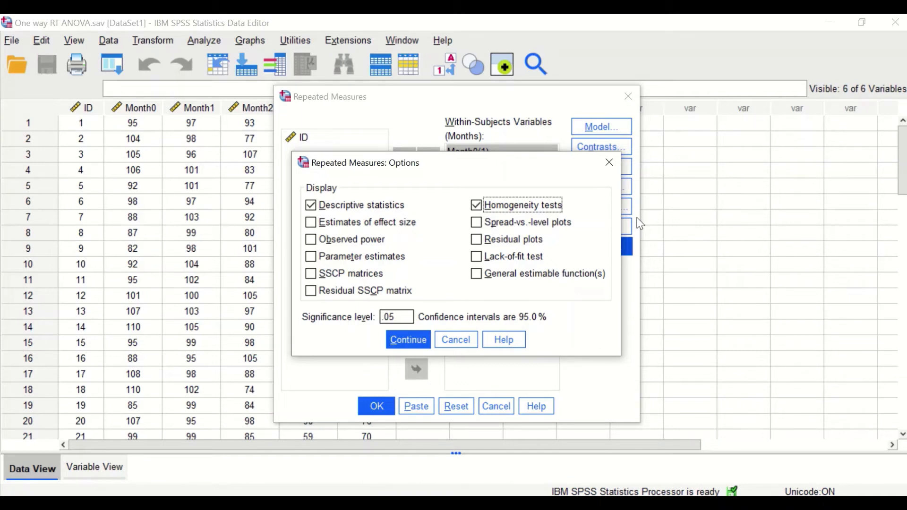
left_click(314, 222)
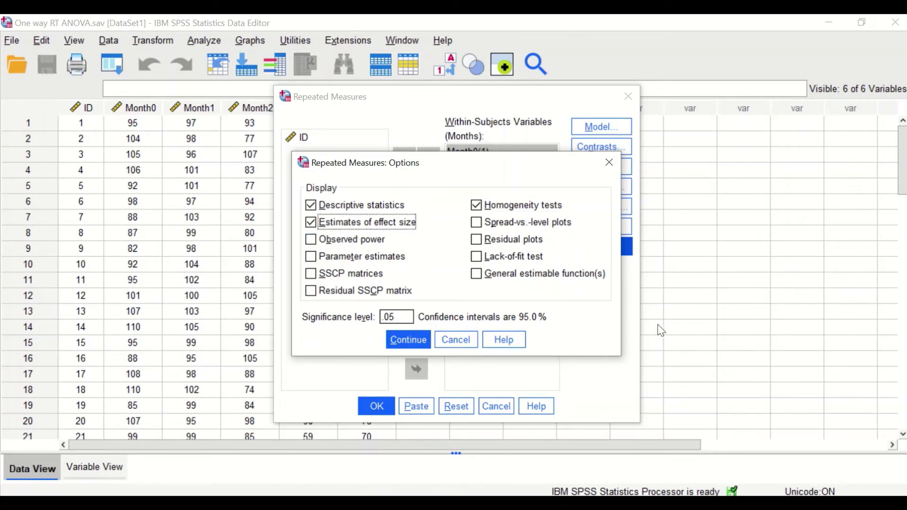
left_click(405, 340)
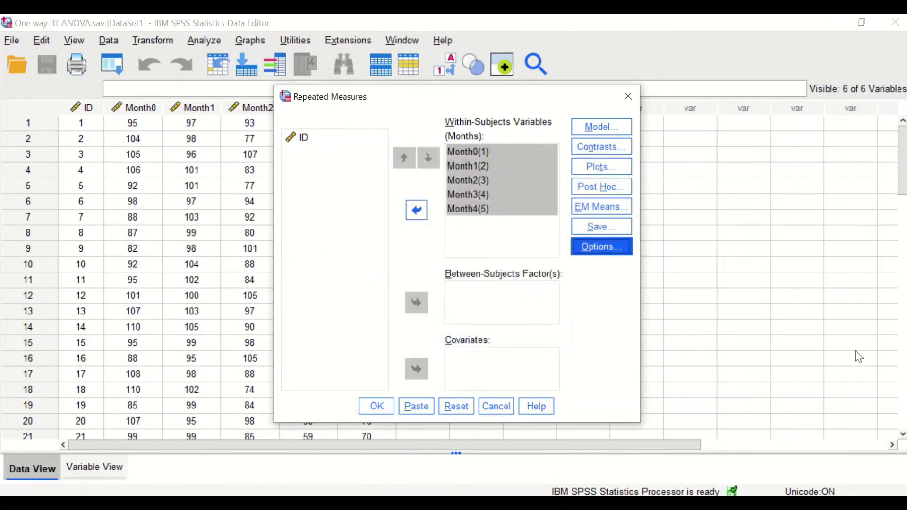
left_click(378, 407)
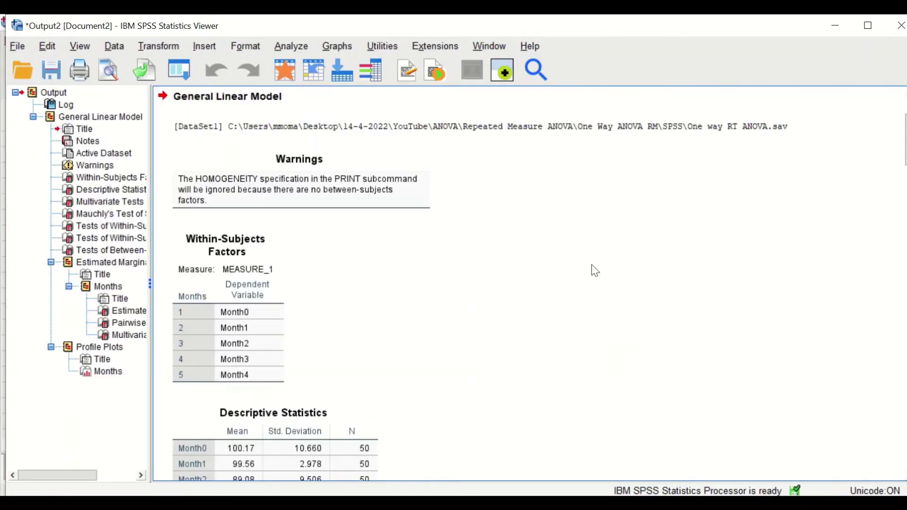
Step: Look through the General Linear Model output, examining the Within-Subjects Factors and Descriptive Statistics tables
scroll(593, 269, "down", 15)
scroll(647, 285, "down", 15)
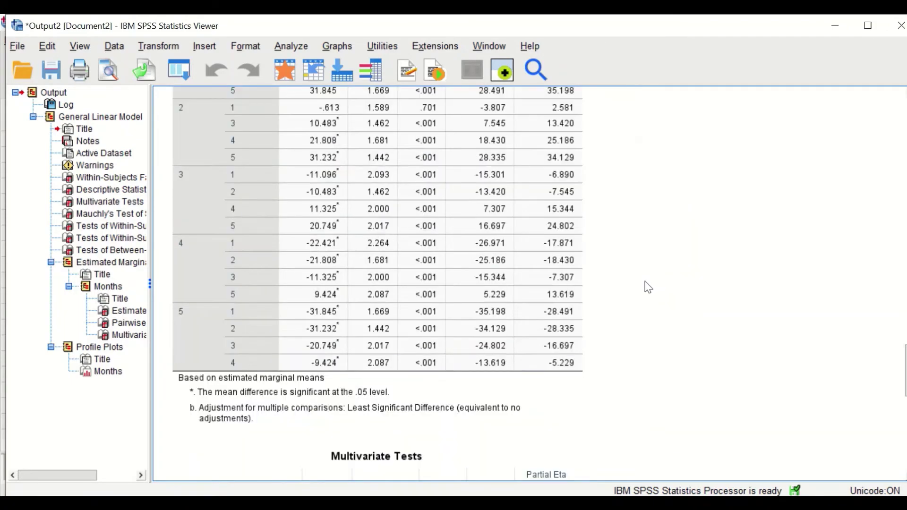
scroll(851, 268, "up", 20)
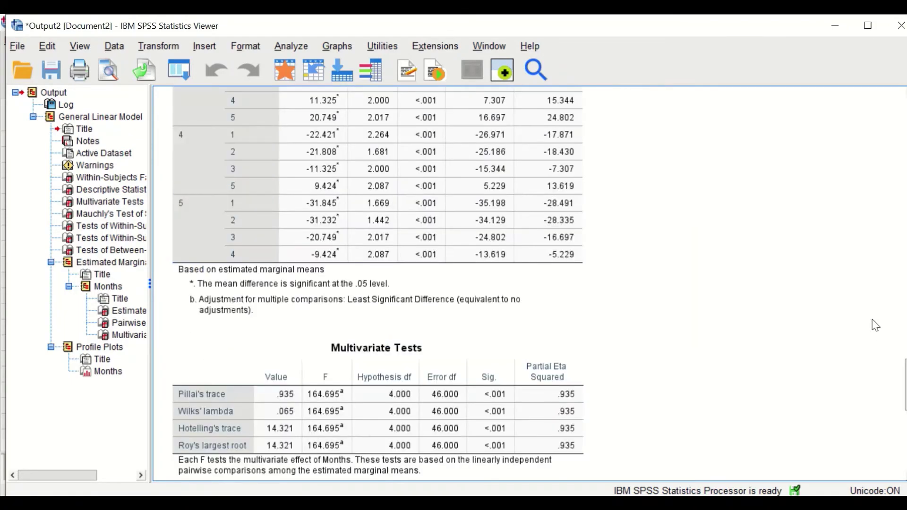
scroll(851, 268, "up", 8)
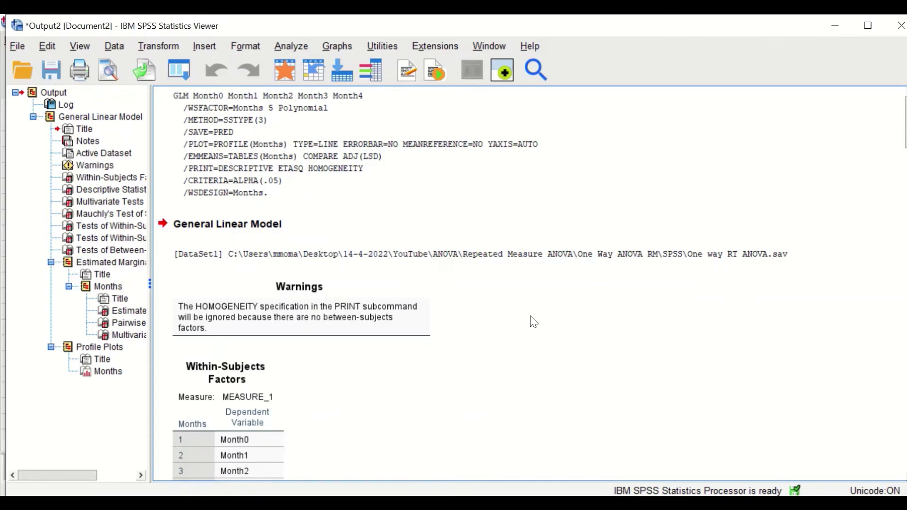
scroll(301, 267, "down", 3)
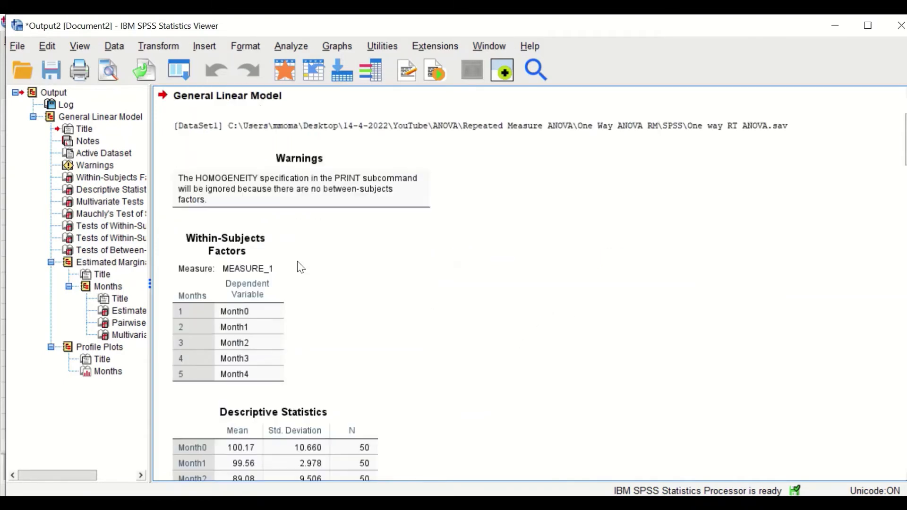
scroll(301, 267, "down", 2)
scroll(301, 268, "up", 2)
left_click(256, 338)
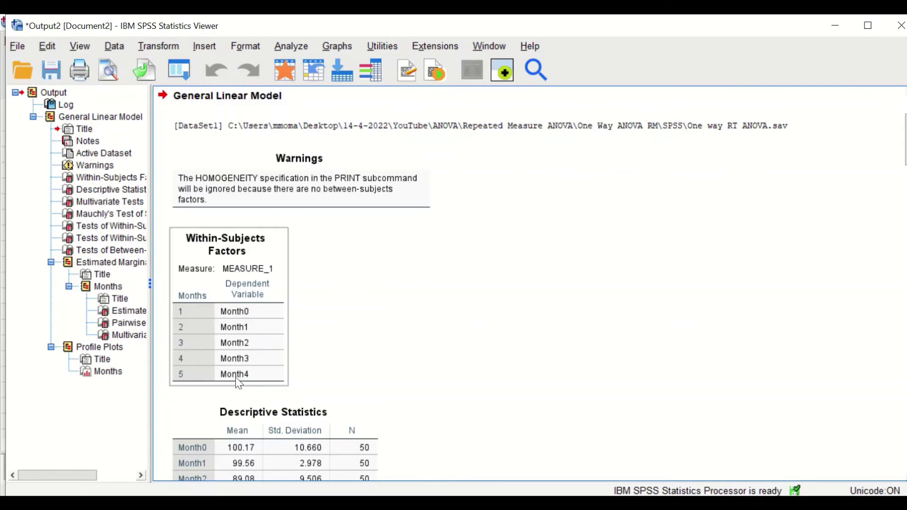
left_click(293, 370)
scroll(414, 313, "down", 3)
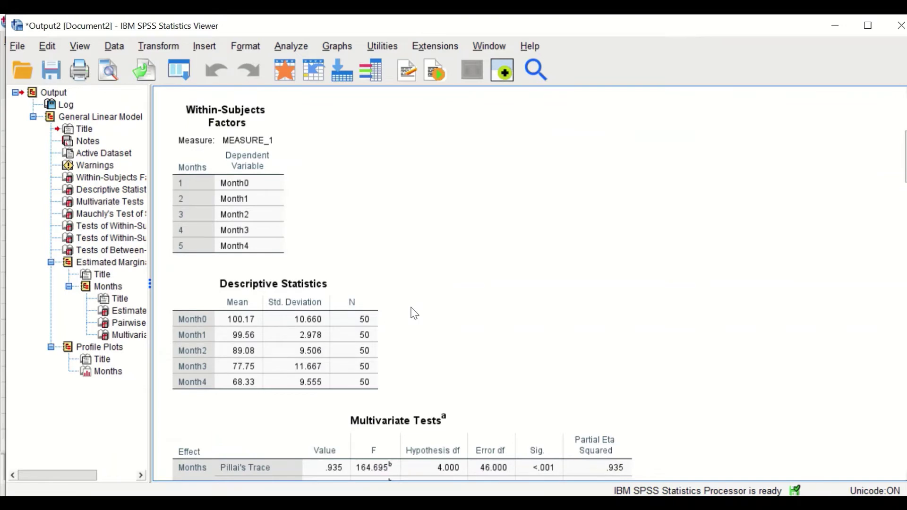
Step: Examine the Descriptive Statistics for each month and the significance values in the Multivariate Tests table
left_click(296, 292)
left_click(423, 281)
left_click(300, 327)
scroll(536, 315, "down", 1)
scroll(540, 318, "down", 3)
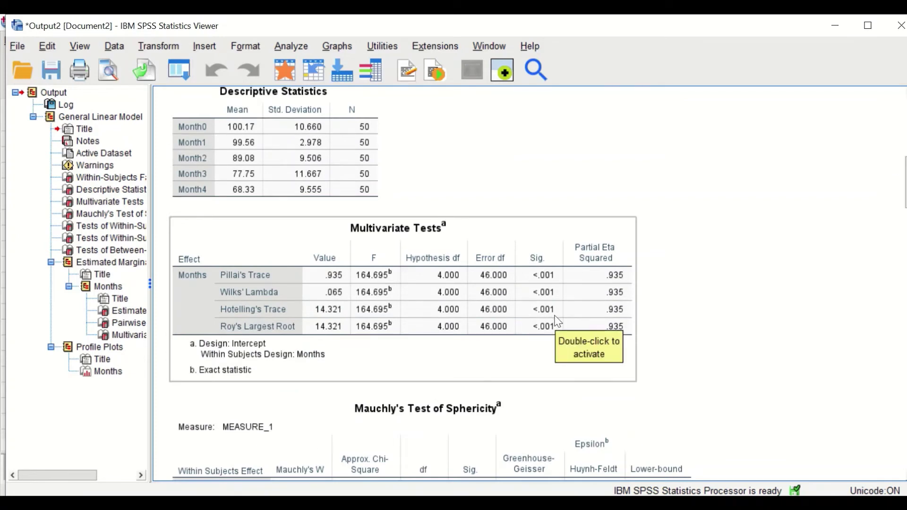
Step: Examine Mauchly's Test of Sphericity and the corrected significance values in the Tests of Within-Subjects Effects table
scroll(557, 321, "down", 1)
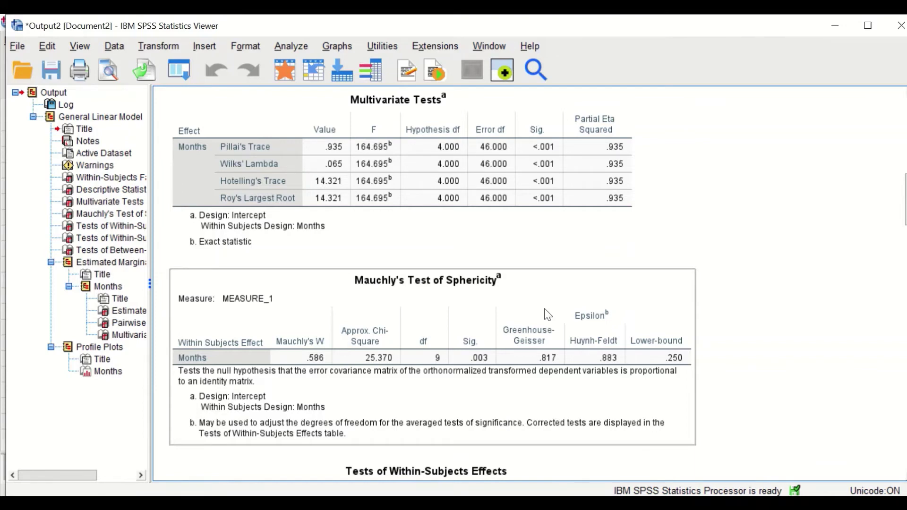
scroll(853, 201, "down", 3)
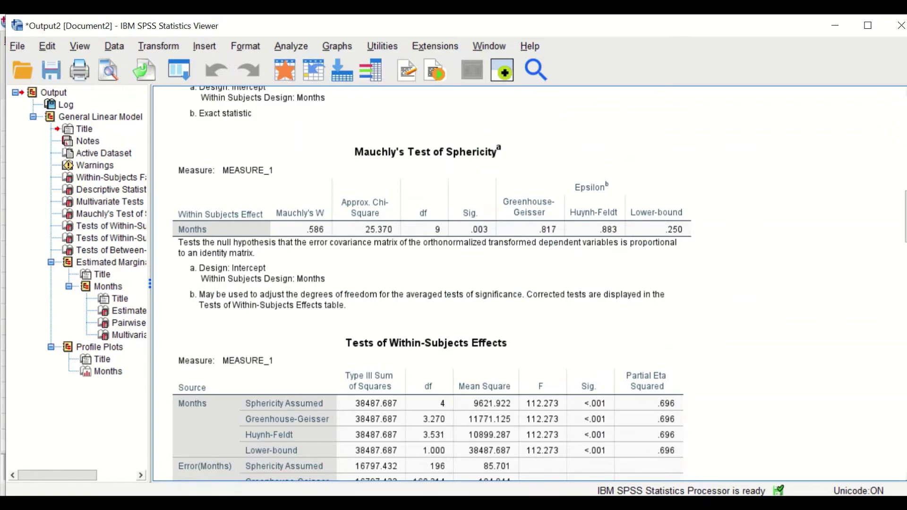
left_click(449, 296)
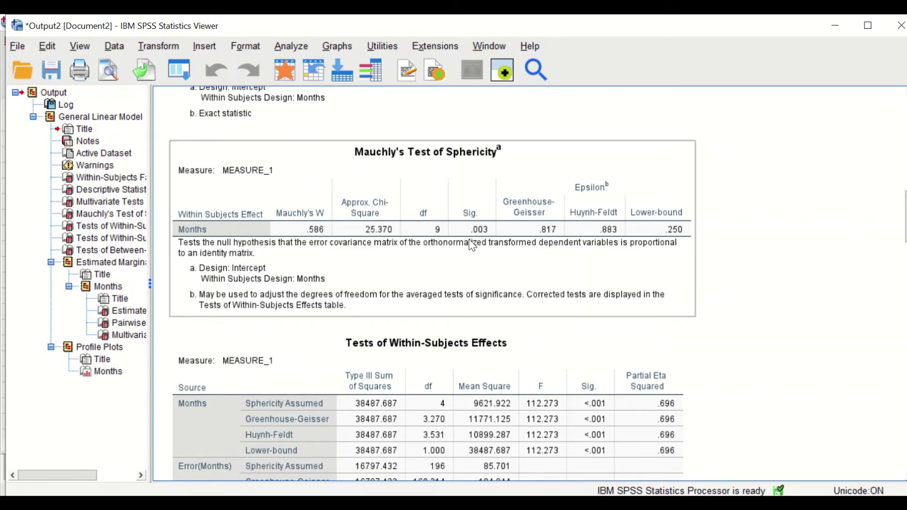
scroll(472, 245, "down", 5)
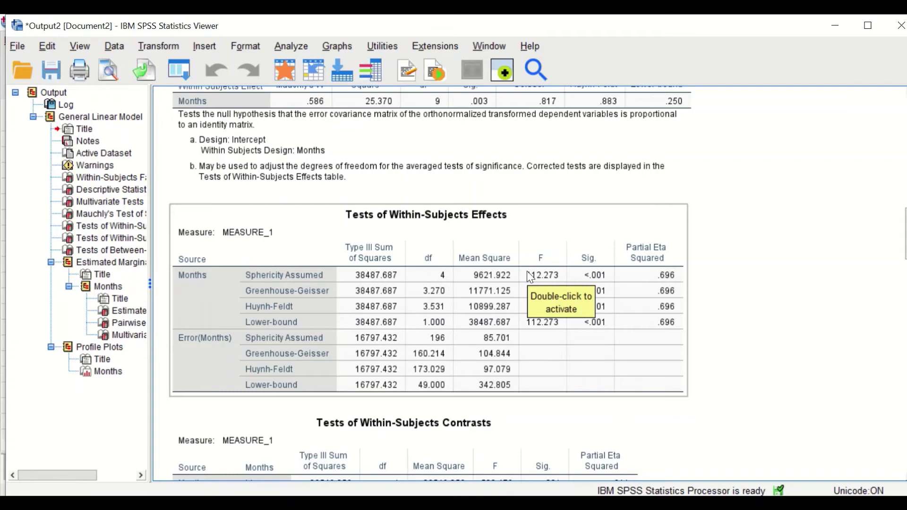
left_click(704, 297)
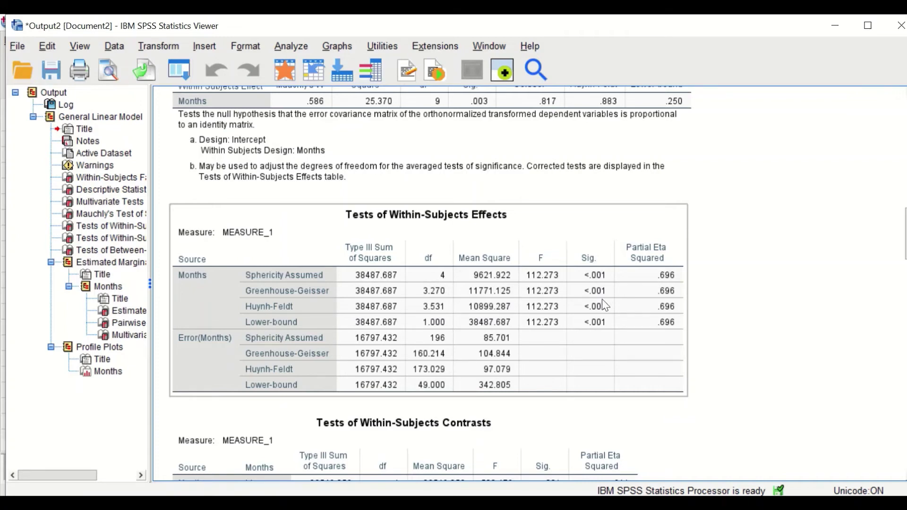
Step: Review the Pairwise Comparisons between months and the profile plot of the estimated marginal means
scroll(675, 297, "down", 4)
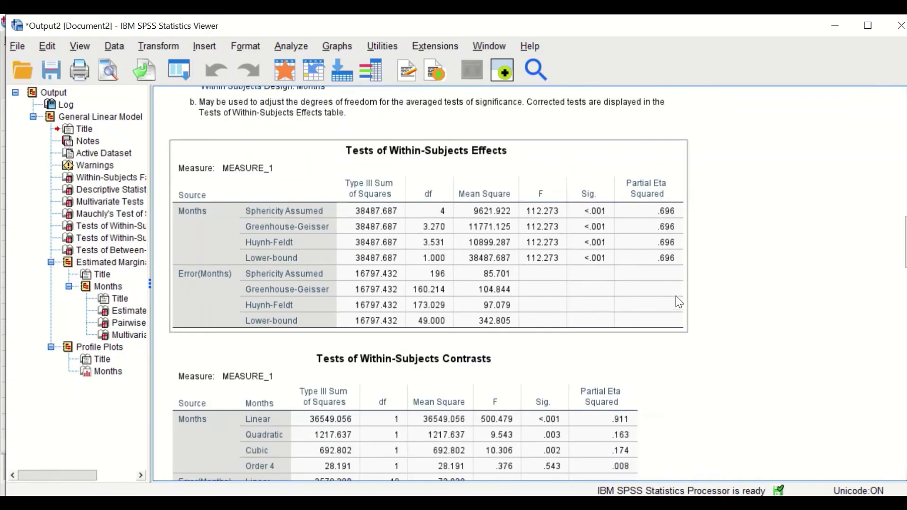
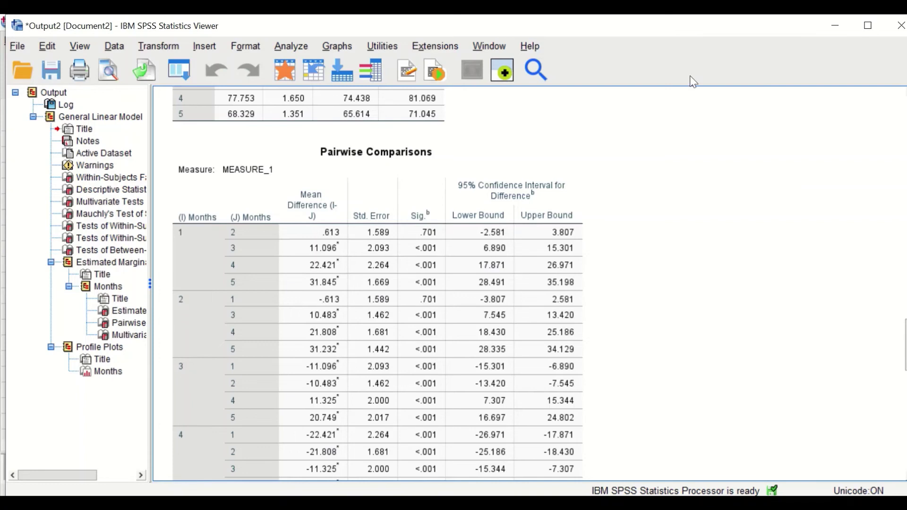
left_click(260, 259)
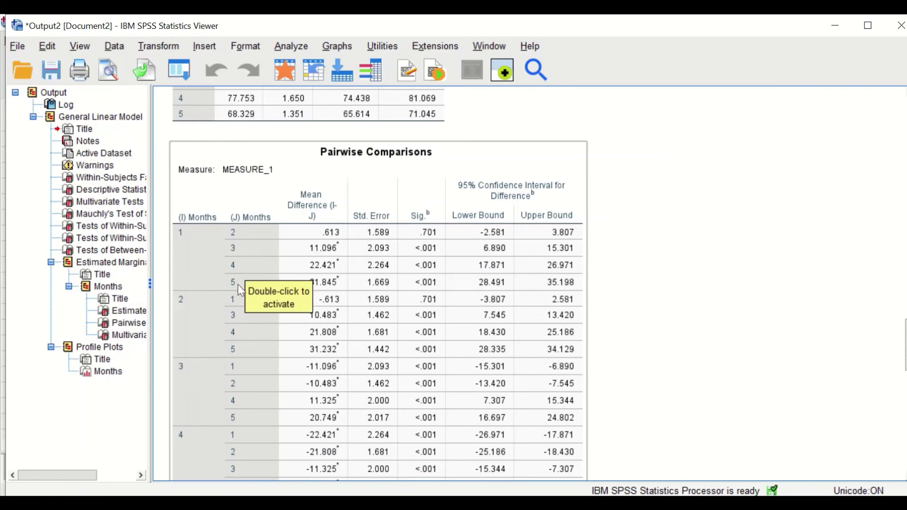
scroll(665, 249, "down", 3)
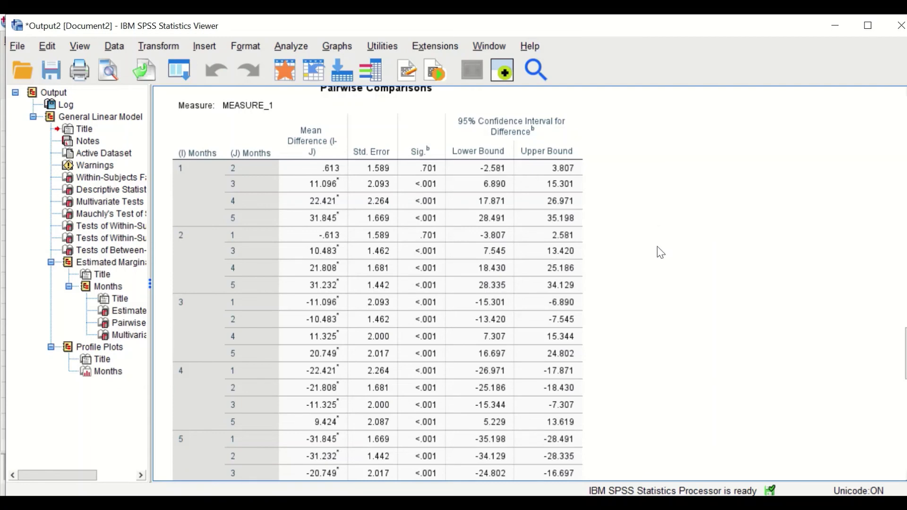
scroll(660, 253, "down", 10)
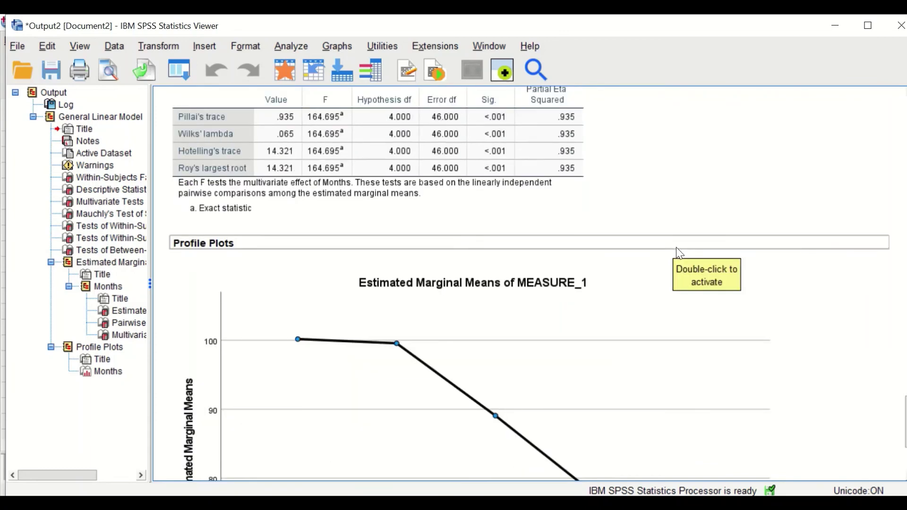
scroll(676, 248, "down", 3)
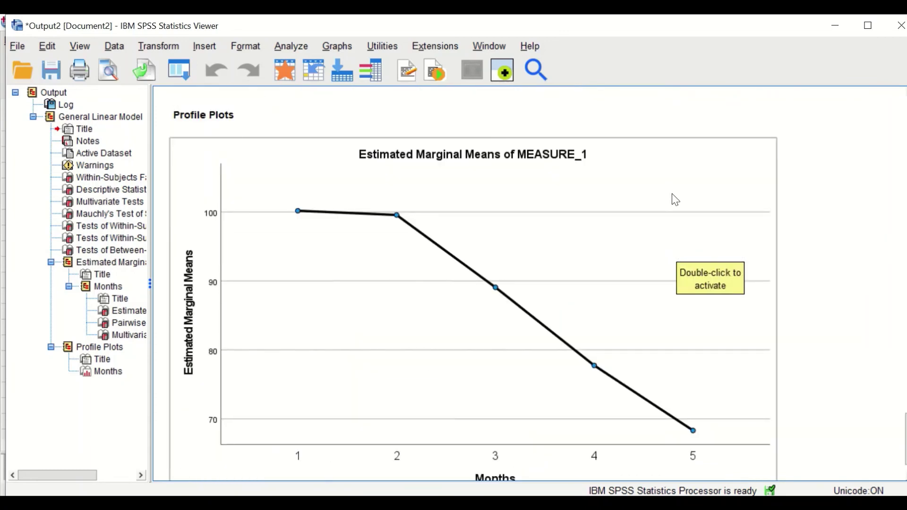
scroll(655, 210, "down", 1)
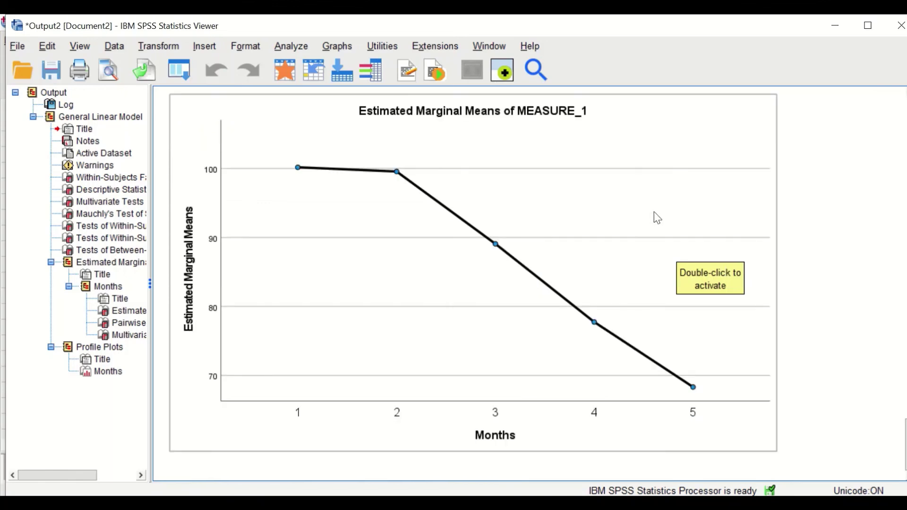